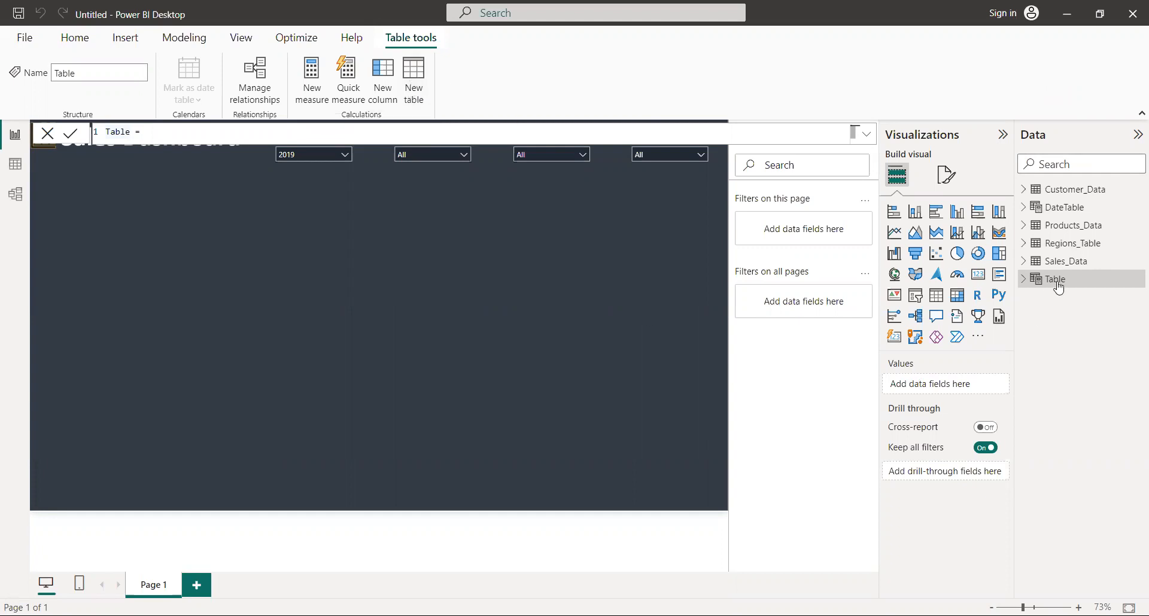
# Name the new calculated table Measure Table and commit it with no expression
pyautogui.click(132, 132)
pyautogui.press('BackSpace')
pyautogui.press('BackSpace')
pyautogui.press('BackSpace')
pyautogui.press('BackSpace')
pyautogui.press('BackSpace')
pyautogui.write('M')
pyautogui.write('easure Table')
pyautogui.press('End')
pyautogui.press('Return')
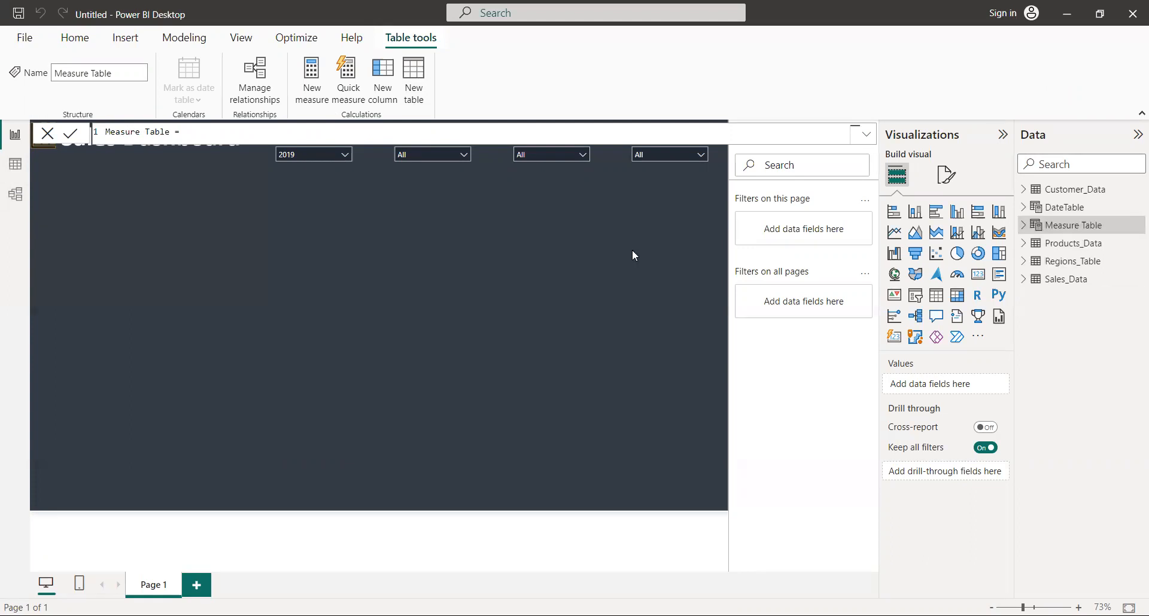
# Expand Measure Table in the data list and add a new measure named Sales to it
pyautogui.click(1029, 230)
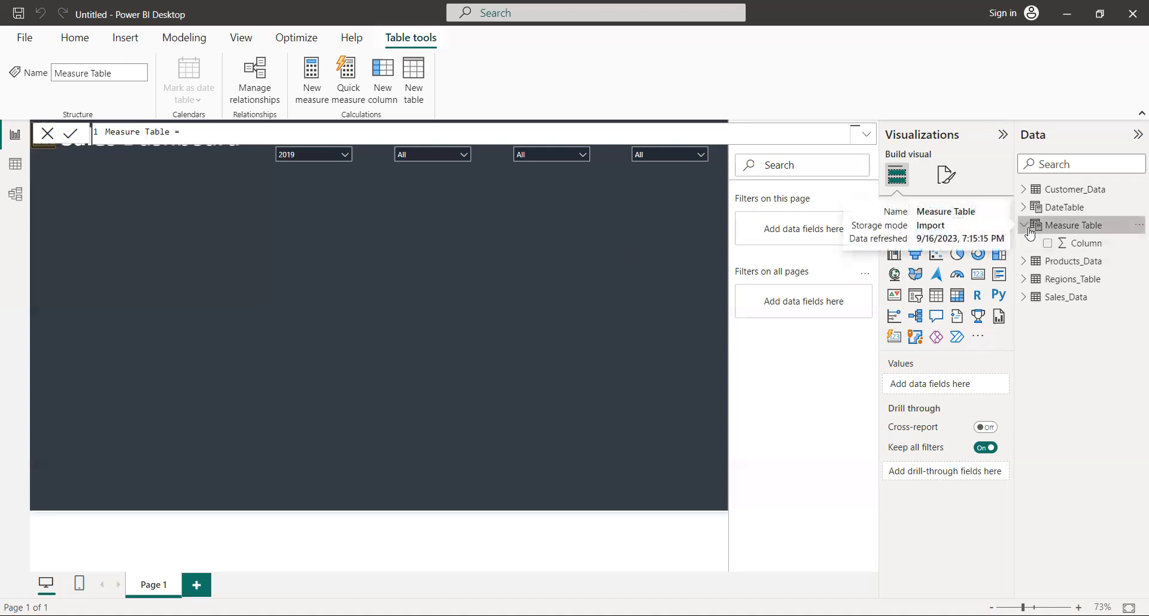
pyautogui.click(1091, 244)
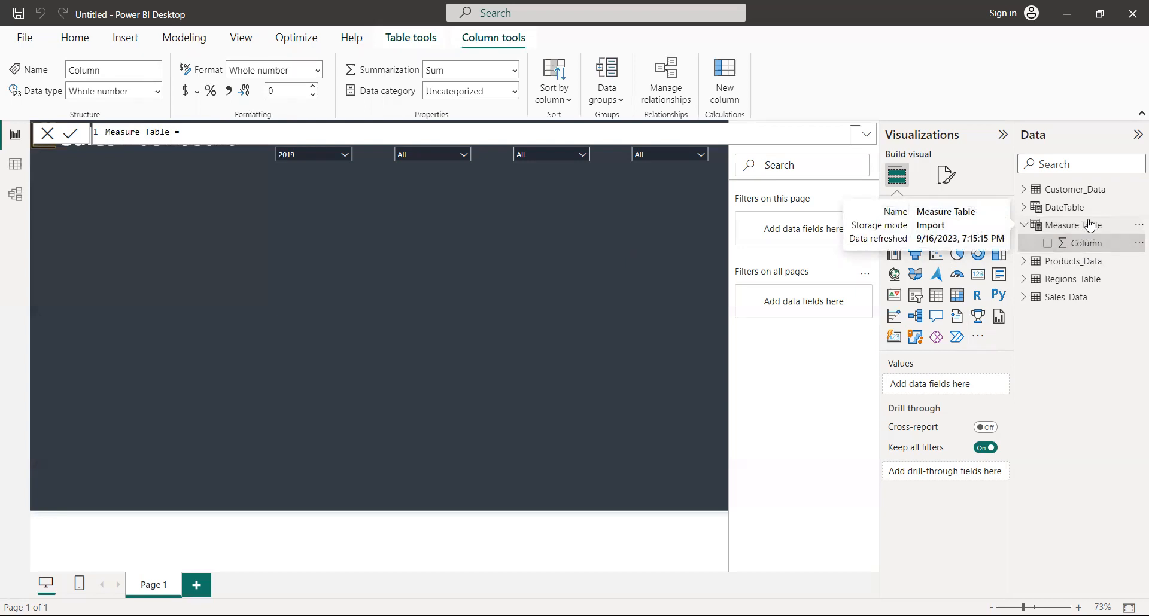
pyautogui.click(1051, 227)
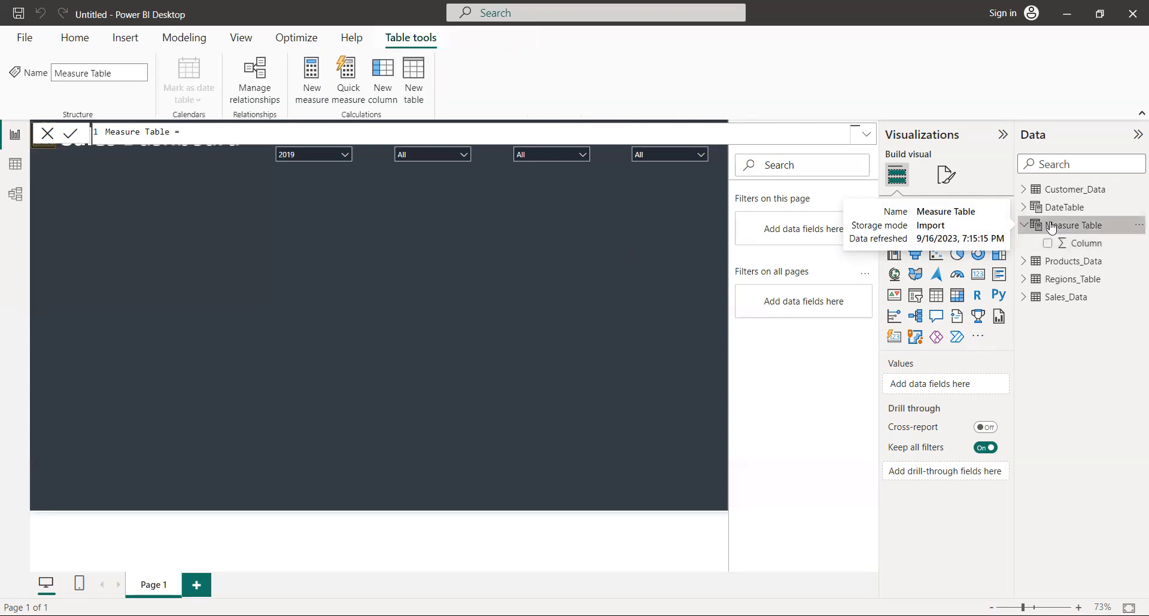
pyautogui.rightClick(1051, 227)
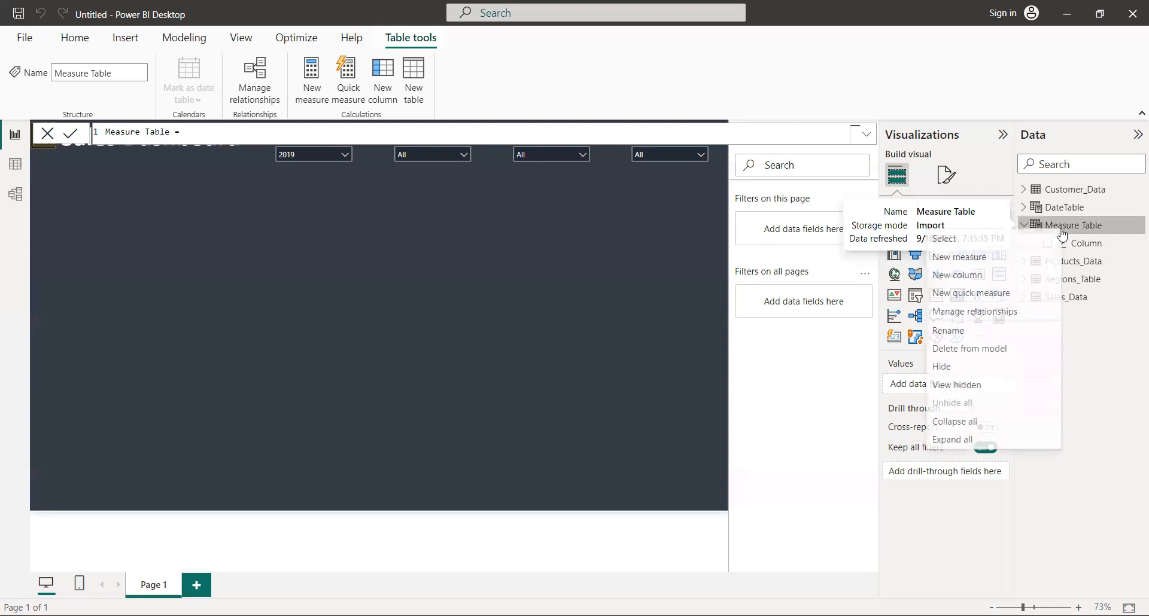
pyautogui.click(980, 257)
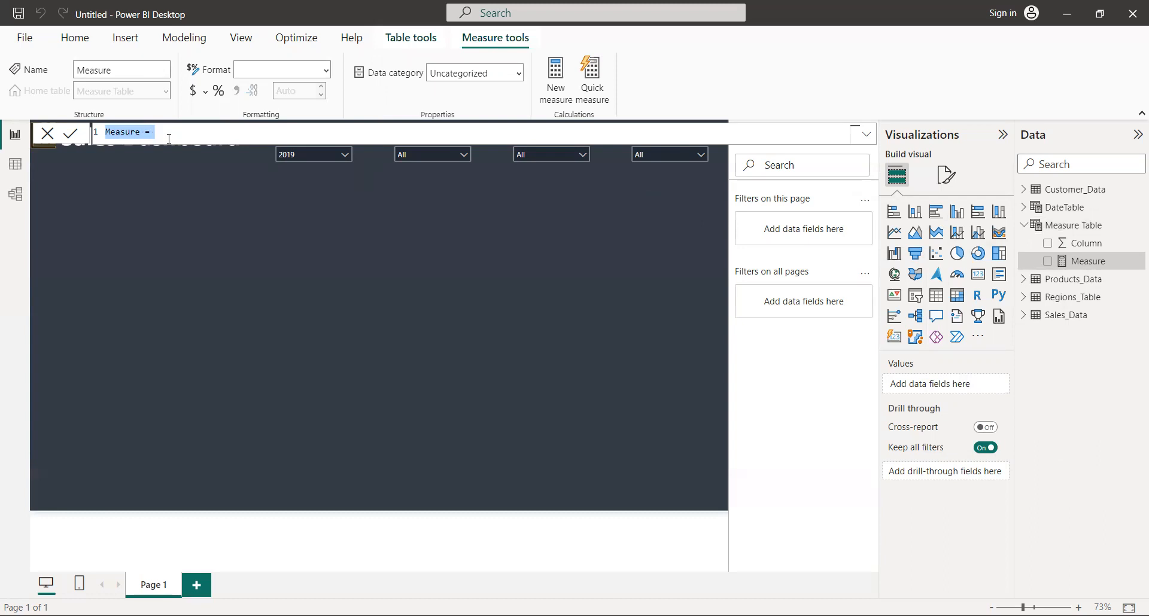
pyautogui.press('Left')
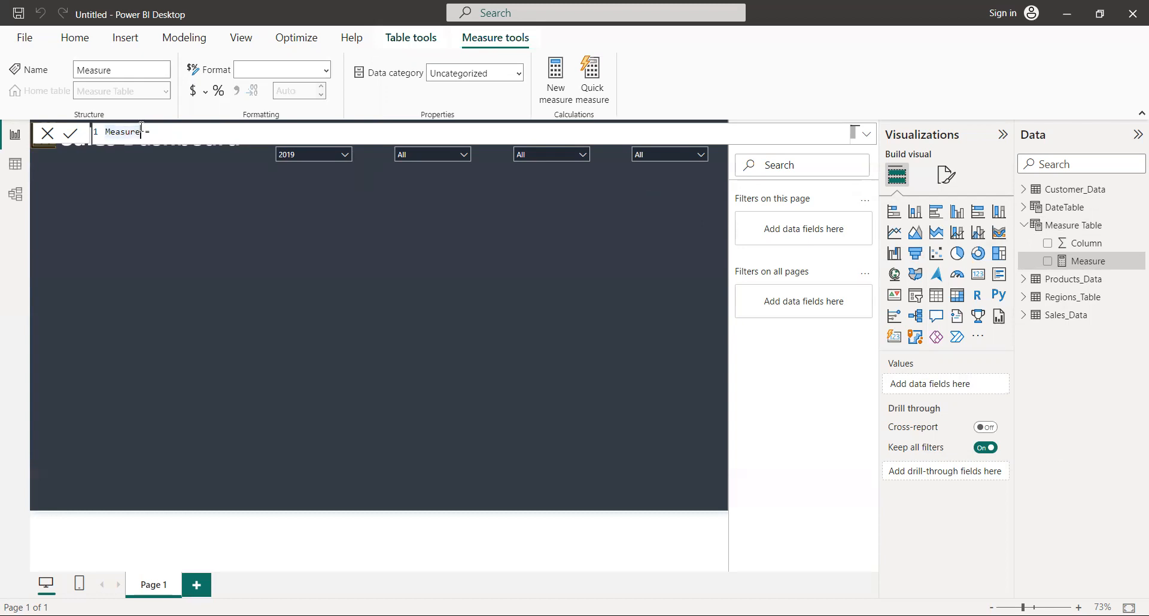
pyautogui.press('Delete')
pyautogui.press('Delete')
pyautogui.press('Delete')
pyautogui.press('Delete')
pyautogui.press('Delete')
pyautogui.press('Delete')
pyautogui.press('Delete')
pyautogui.write('Sales')
pyautogui.write('SUM(')
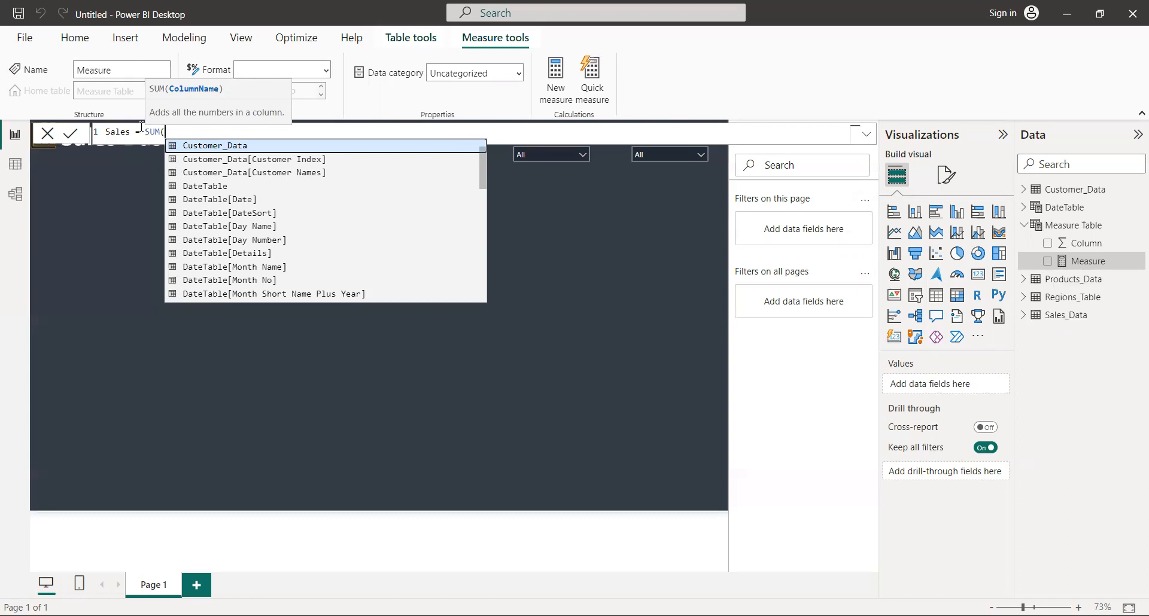
# Define the Sales measure as SUM(Sales_Data[Sales]) and commit the formula
pyautogui.write('S')
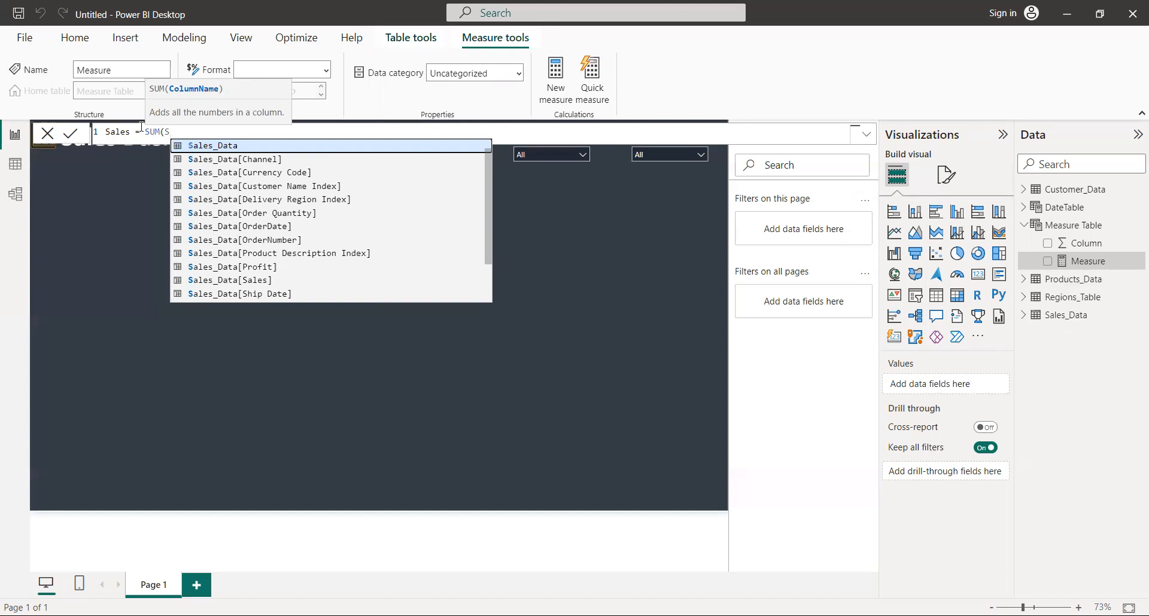
pyautogui.click(217, 280)
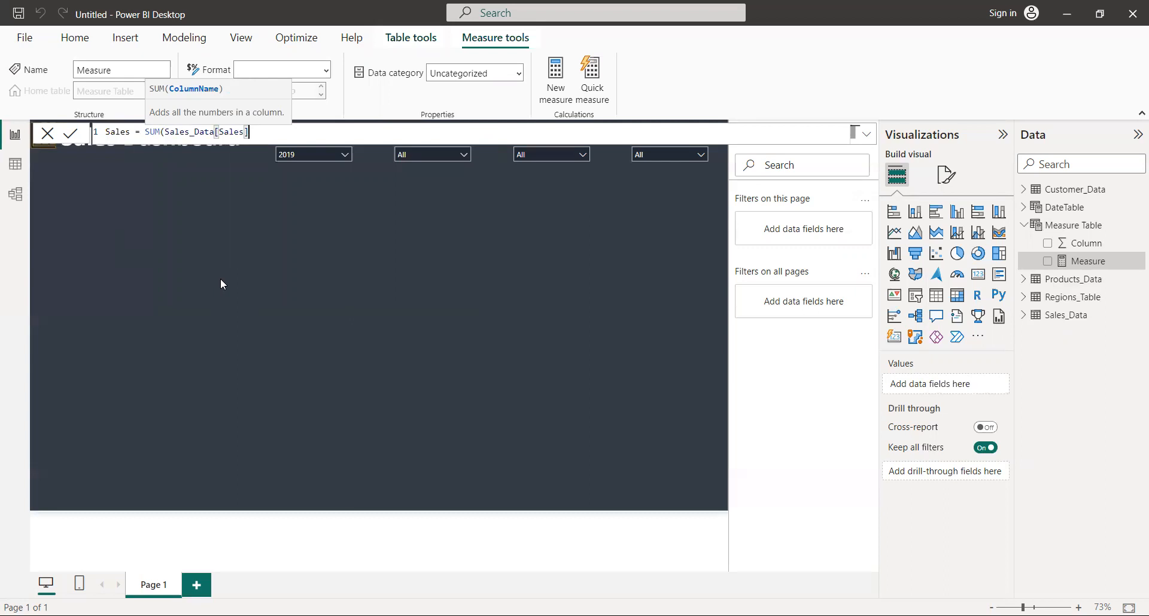
pyautogui.write(')')
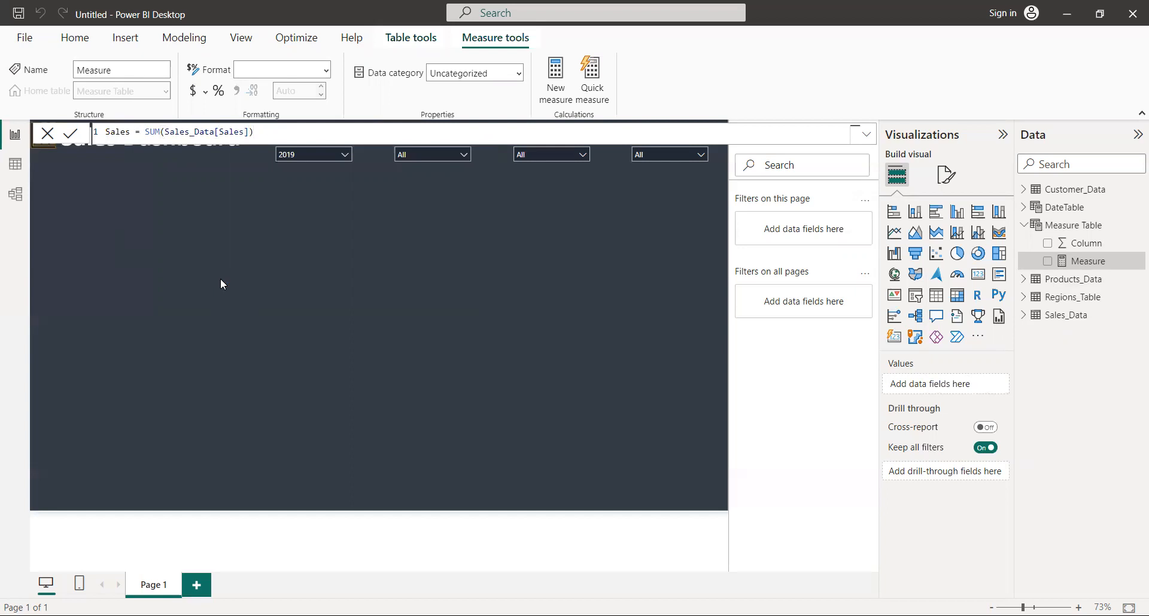
pyautogui.press('Return')
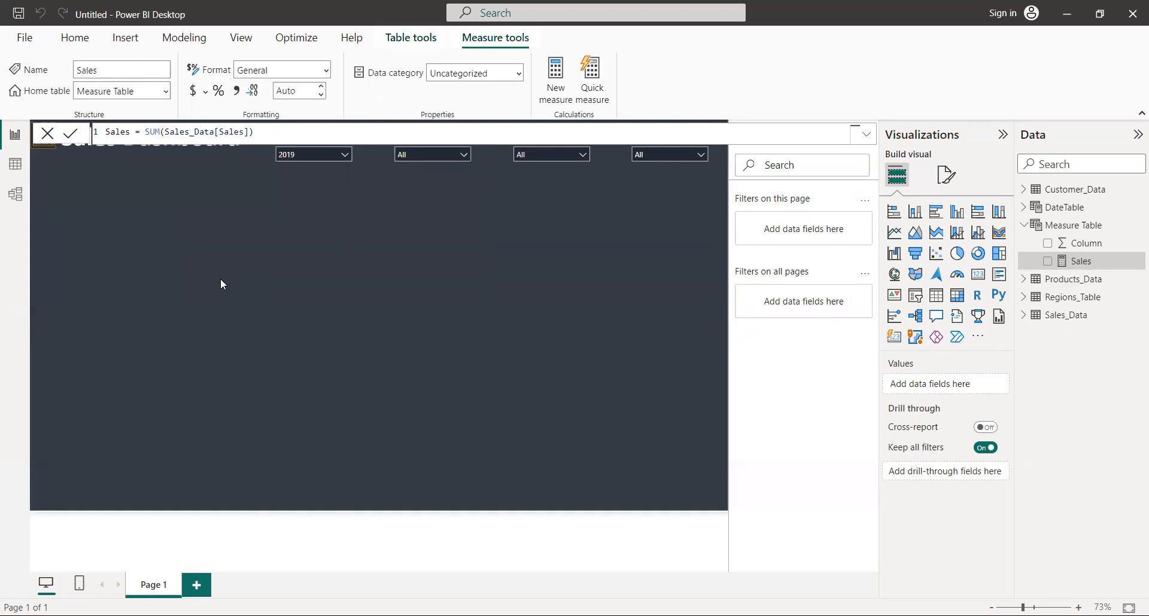
# Add another measure to Measure Table and name it Sales PY
pyautogui.click(1083, 231)
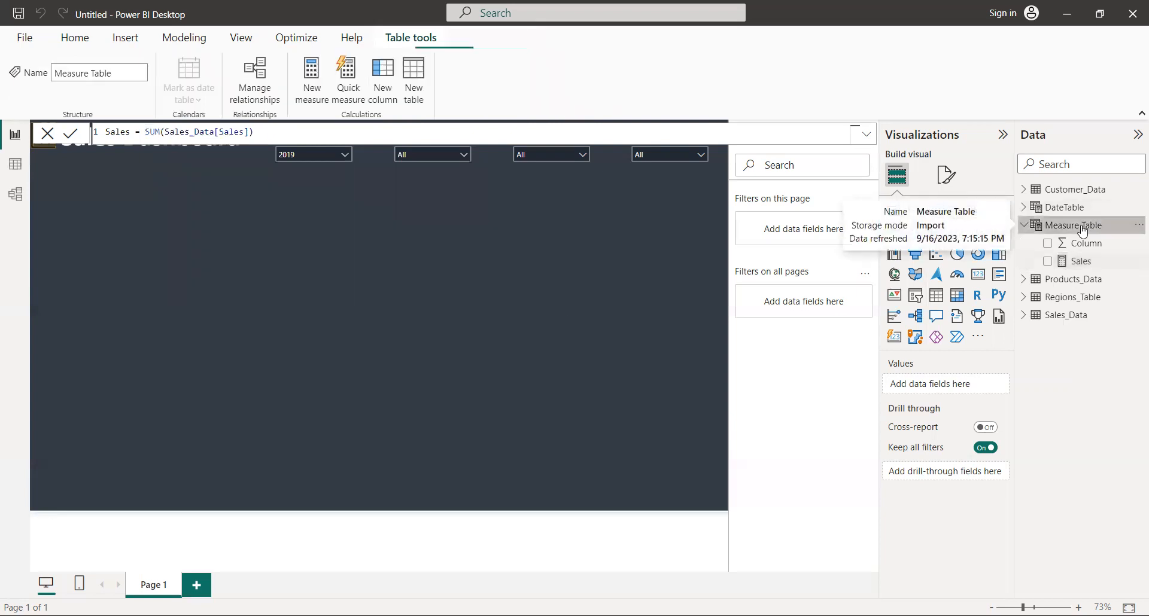
pyautogui.rightClick(1082, 231)
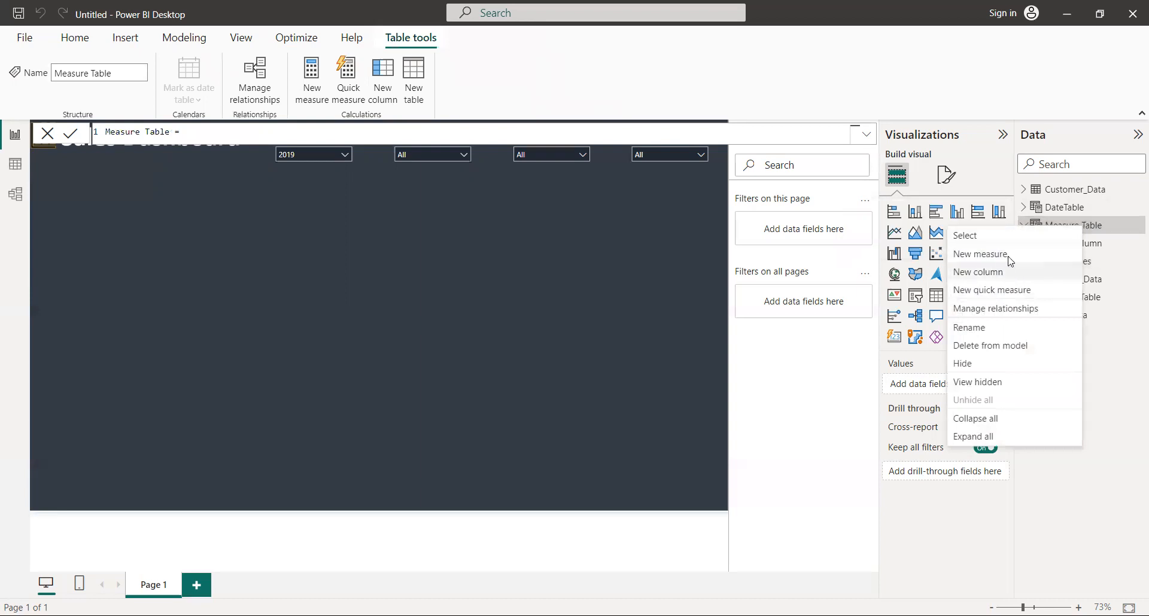
pyautogui.click(1009, 262)
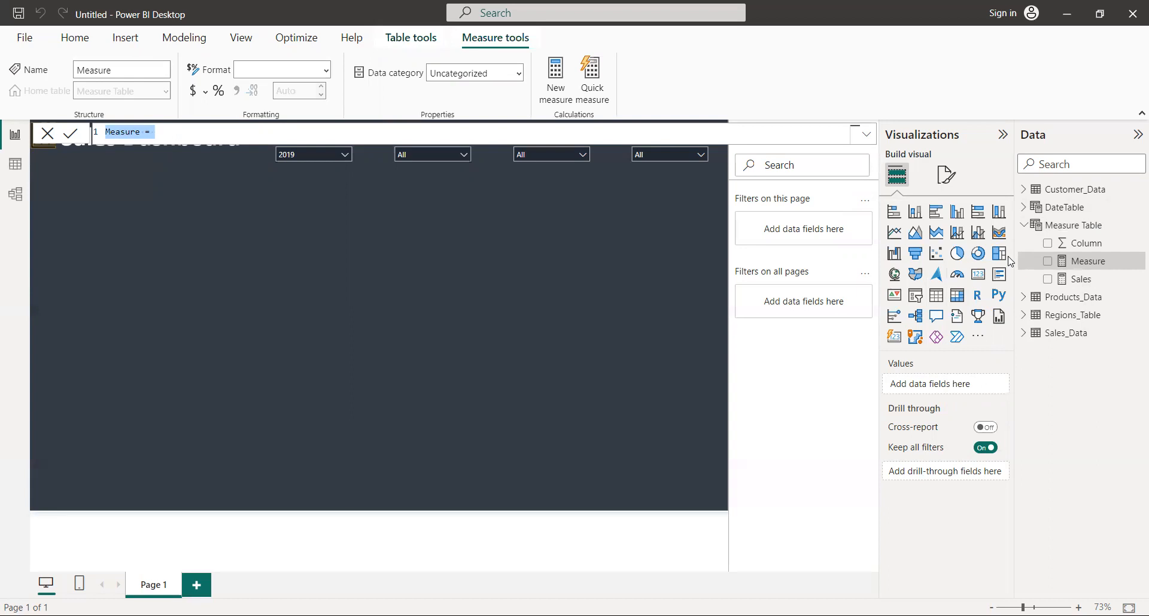
pyautogui.press('Left')
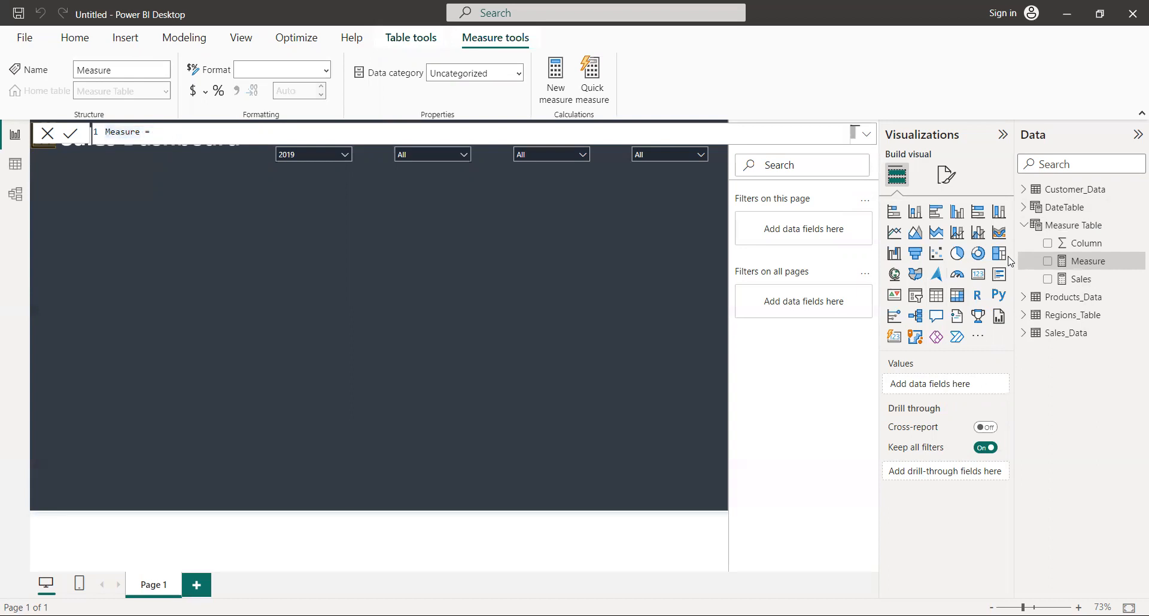
pyautogui.press('Right')
pyautogui.press('Right')
pyautogui.press('Right')
pyautogui.press('BackSpace')
pyautogui.press('BackSpace')
pyautogui.press('BackSpace')
pyautogui.press('BackSpace')
pyautogui.press('BackSpace')
pyautogui.press('BackSpace')
pyautogui.press('BackSpace')
pyautogui.write('Sales PY  = CALCULATE(')
# Begin the Sales PY formula with CALCULATE, using the [Sales] measure as its expression
pyautogui.press('Tab')
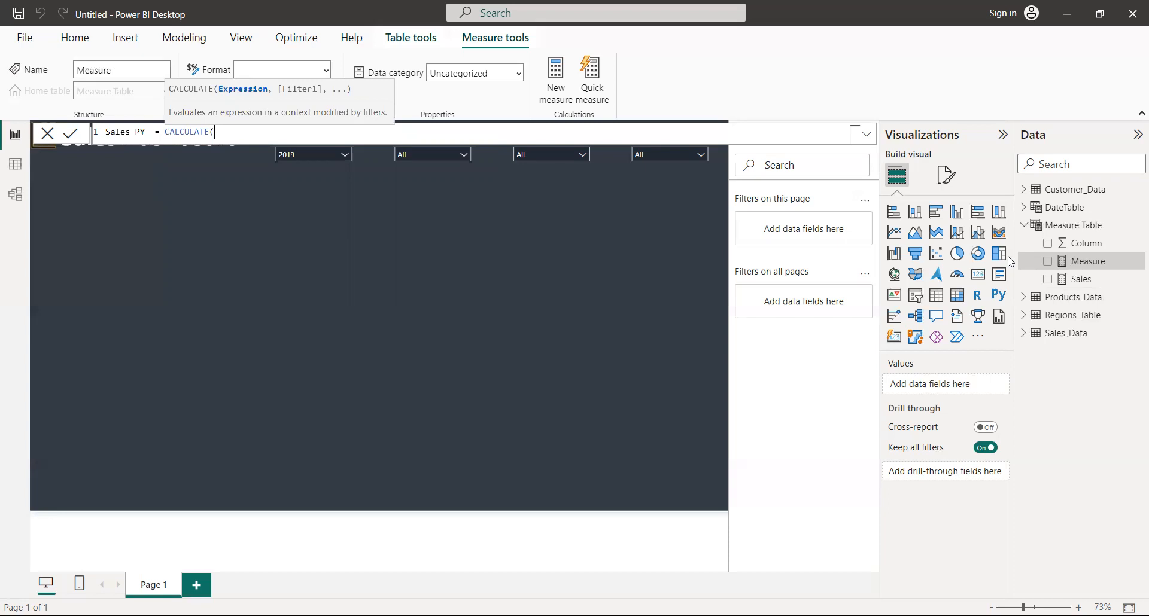
pyautogui.write('[')
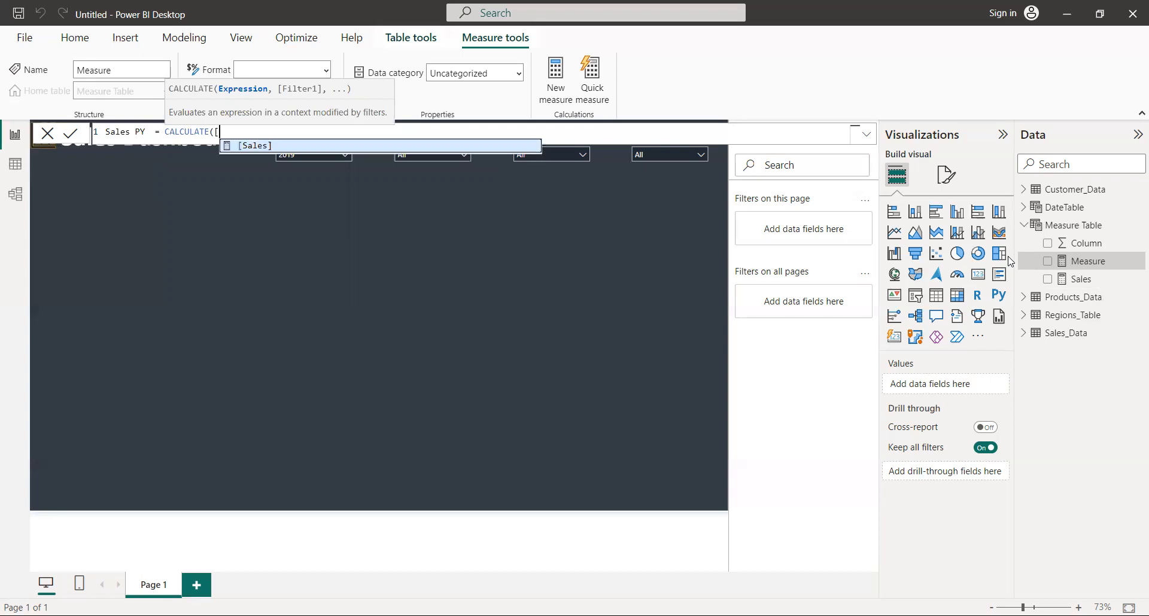
pyautogui.write('S')
pyautogui.press('BackSpace')
pyautogui.write('Sa')
pyautogui.press('Tab')
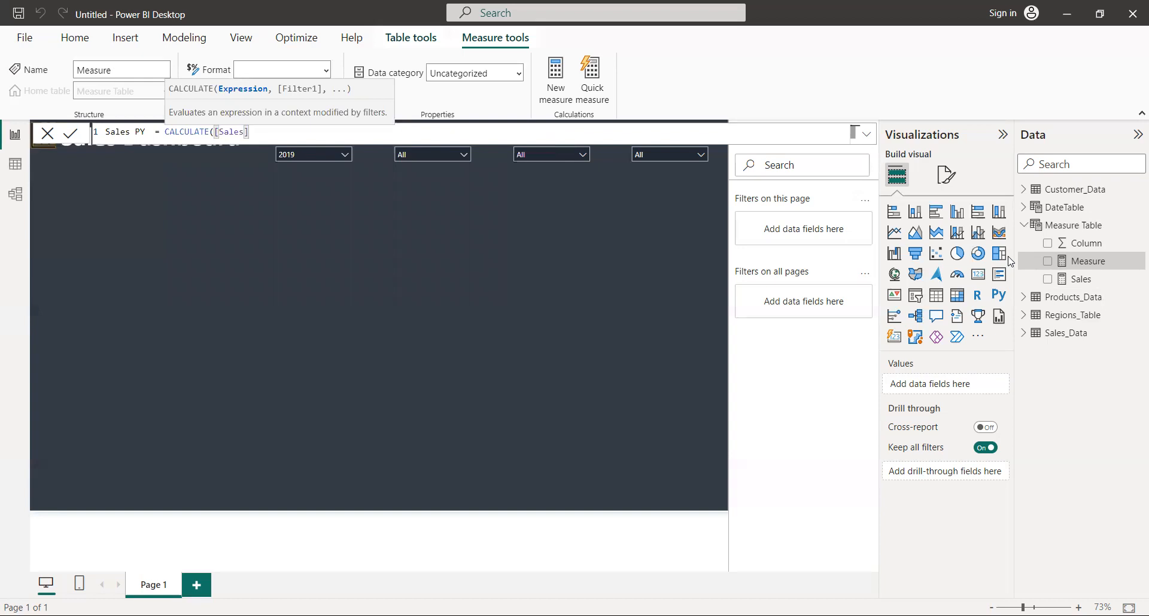
# Add SAMEPERIODLASTYEAR(DateTable[Date]) as the CALCULATE filter in Sales PY and commit the formula
pyautogui.write(',')
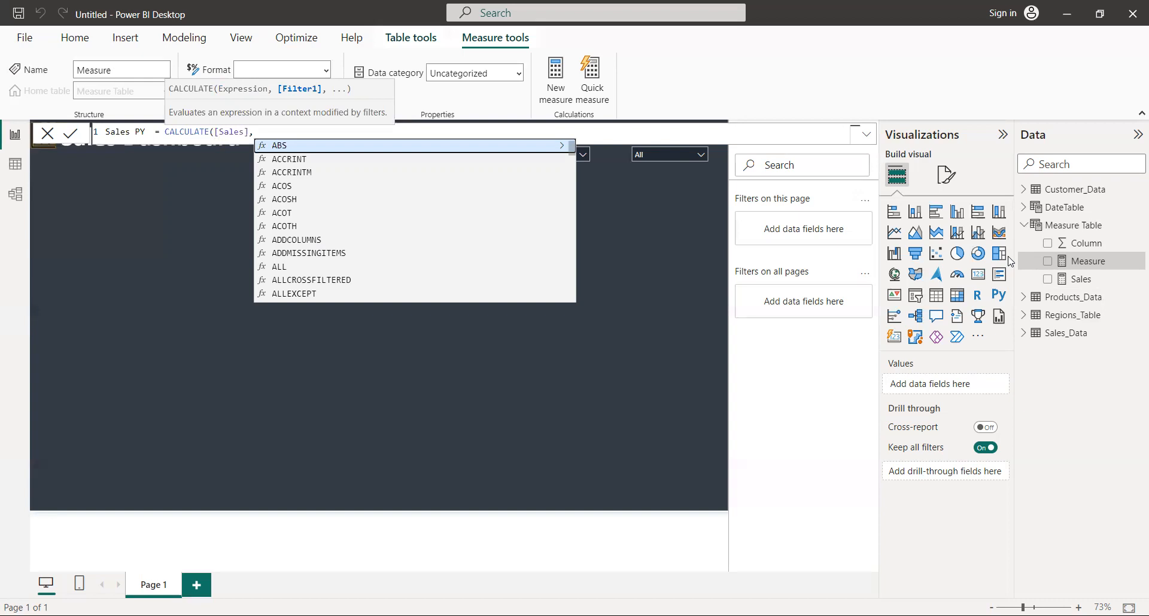
pyautogui.write('SA')
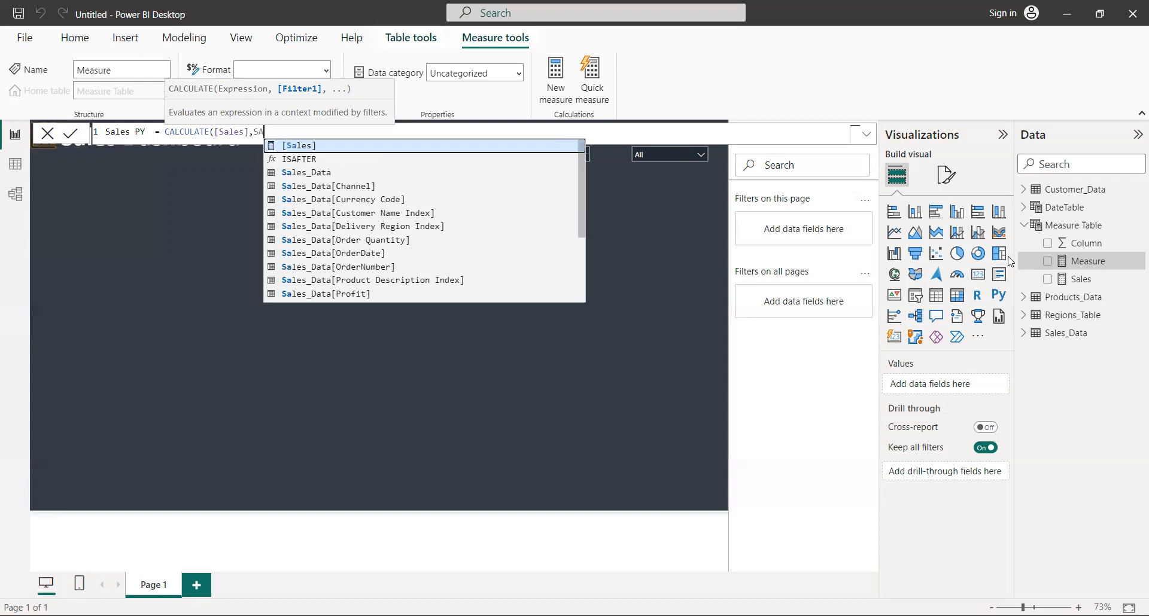
pyautogui.write('M')
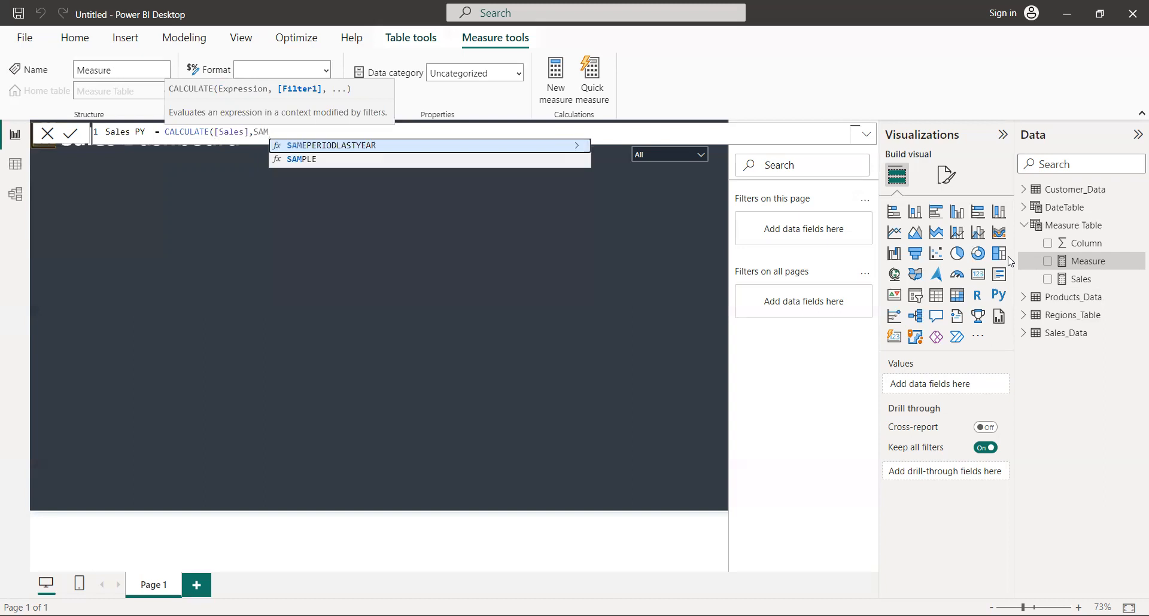
pyautogui.press('Tab')
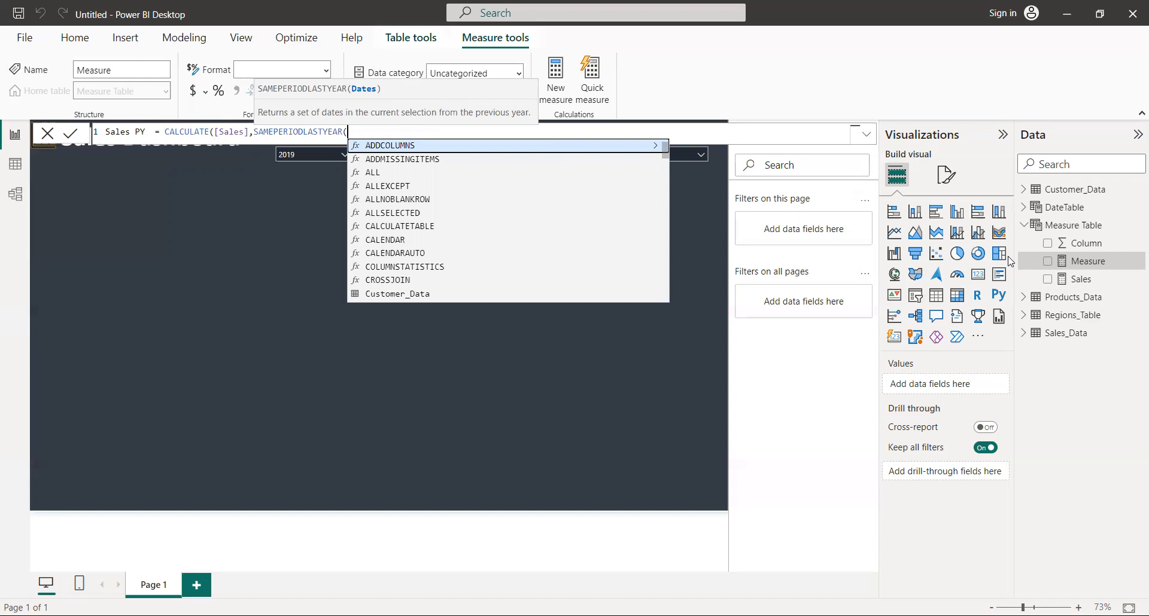
pyautogui.write('d')
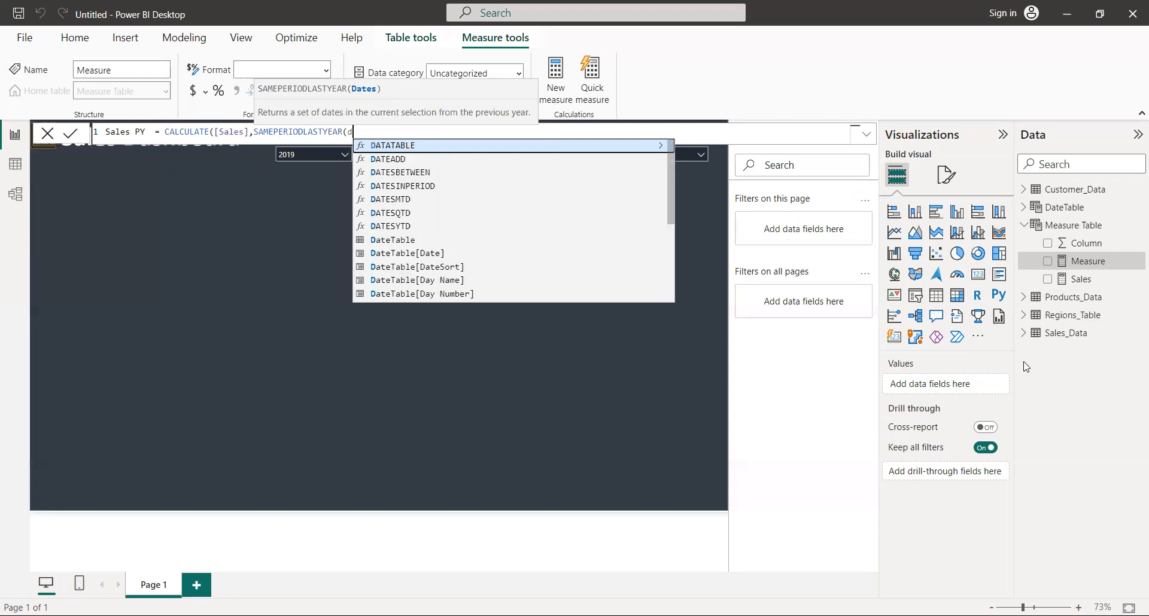
pyautogui.click(417, 253)
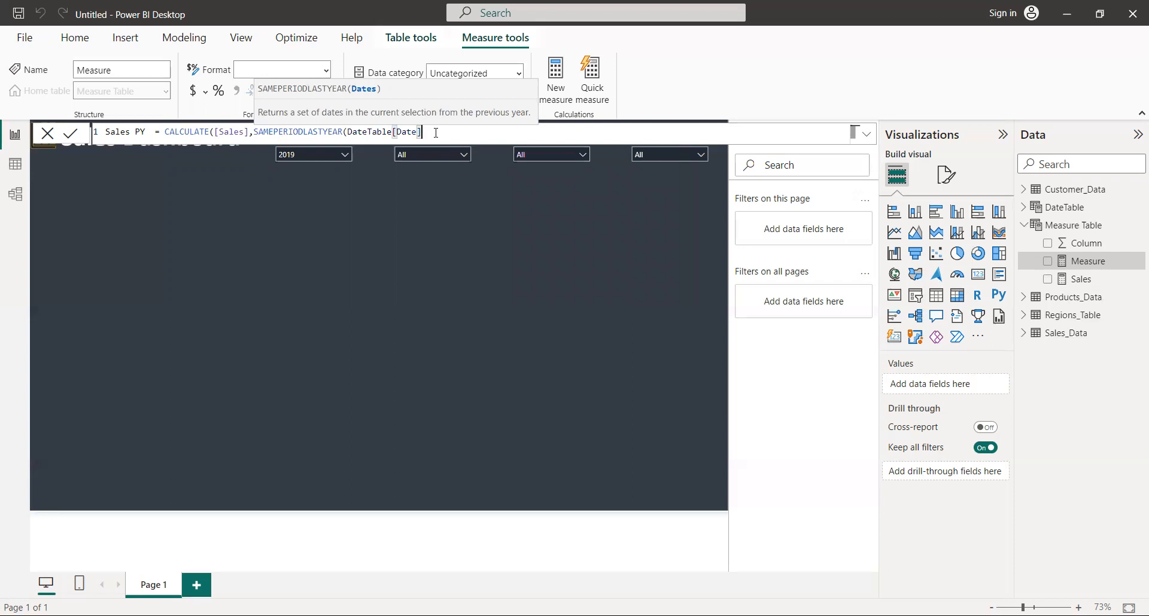
pyautogui.write('))')
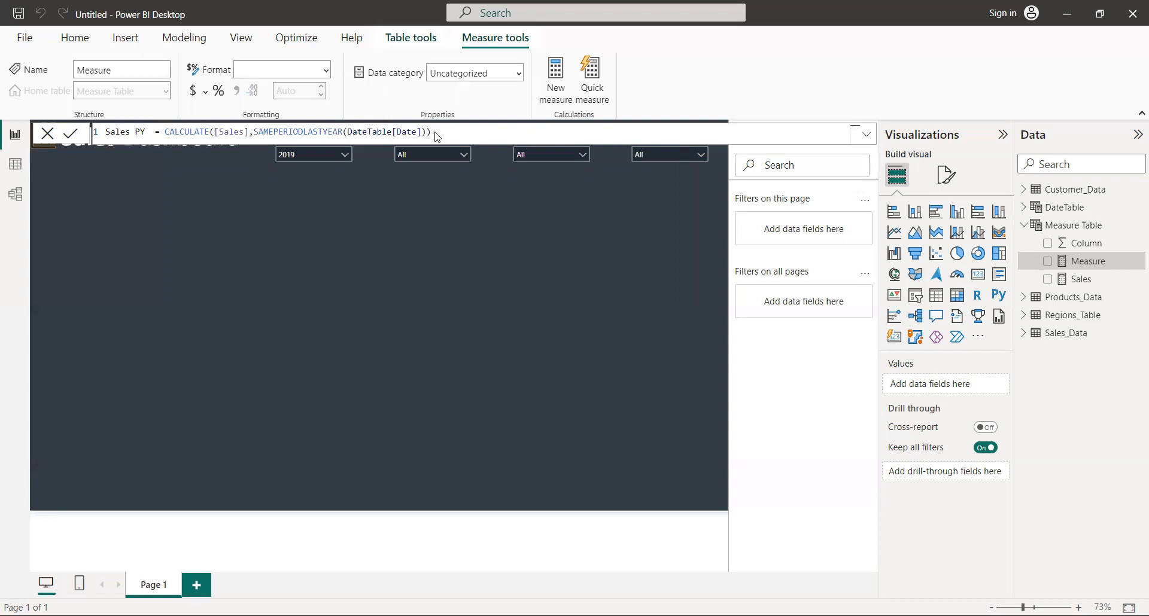
pyautogui.press('Return')
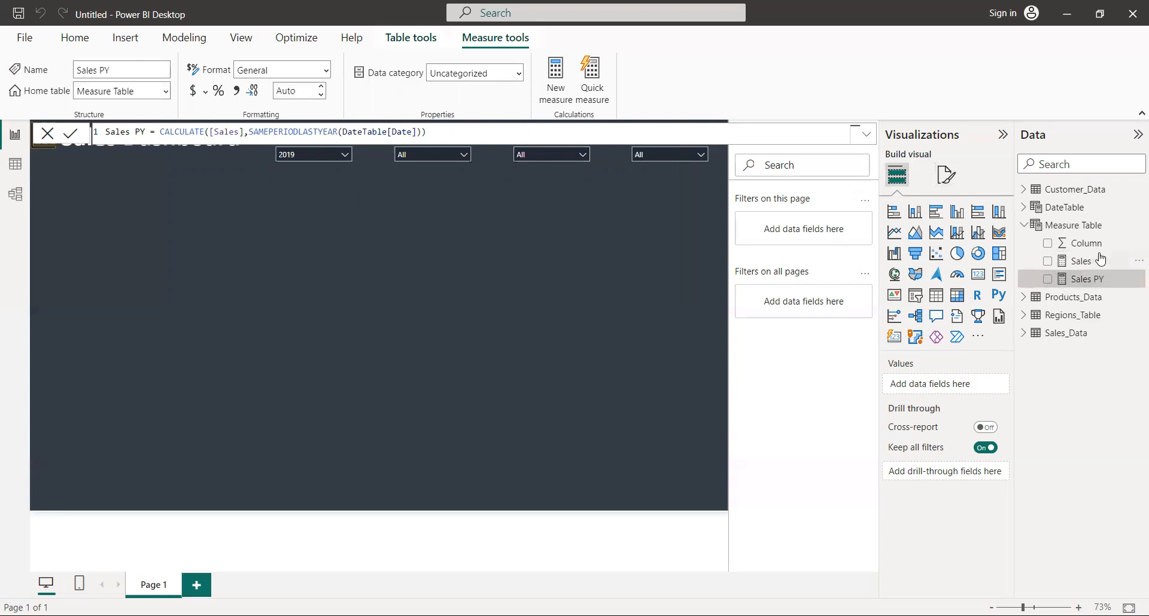
# Add a third measure to Measure Table and name it Sales vs PY
pyautogui.click(1068, 229)
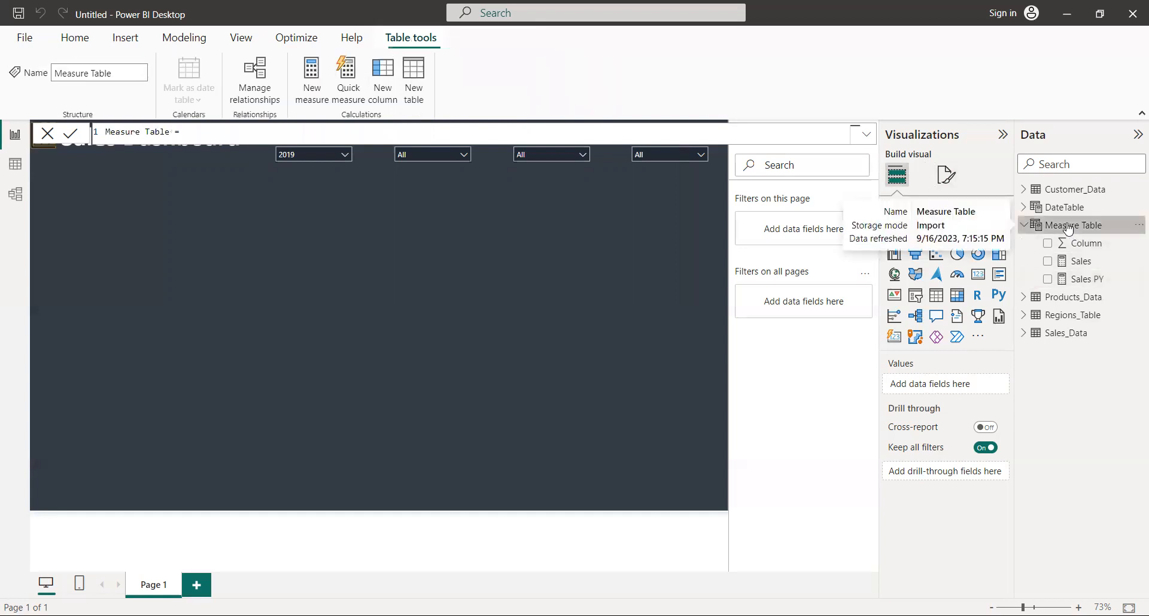
pyautogui.rightClick(1069, 229)
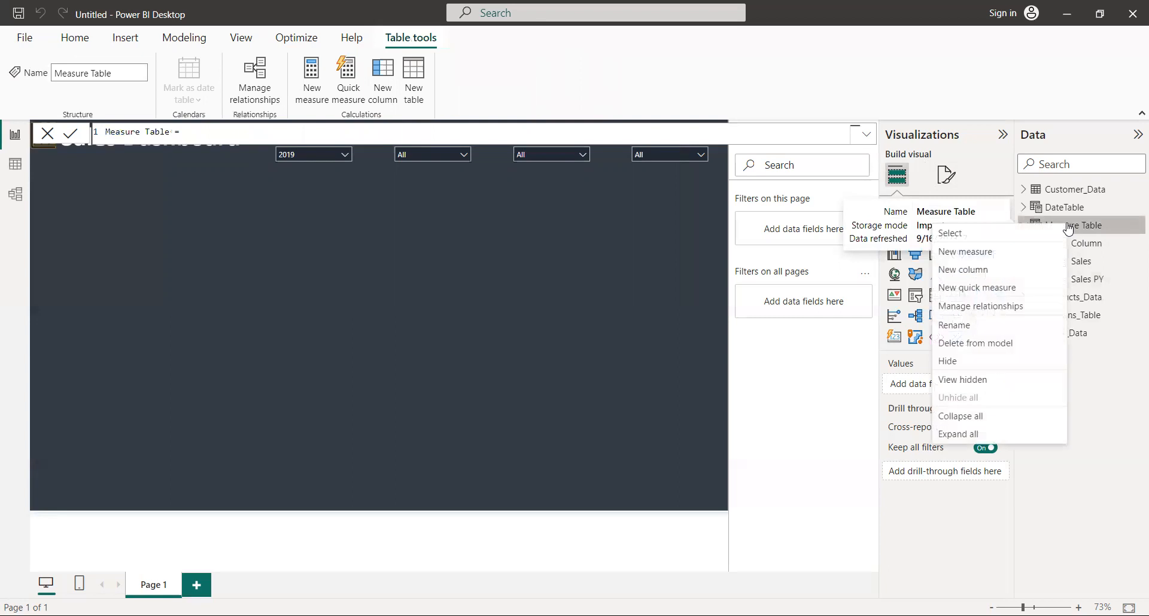
pyautogui.click(999, 252)
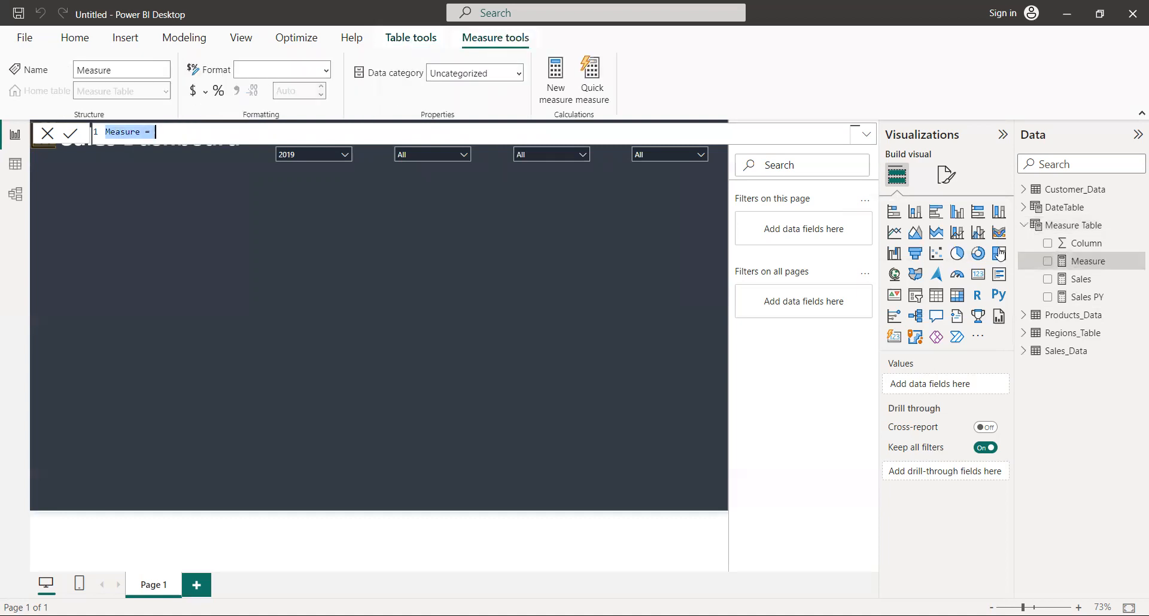
pyautogui.press('Left')
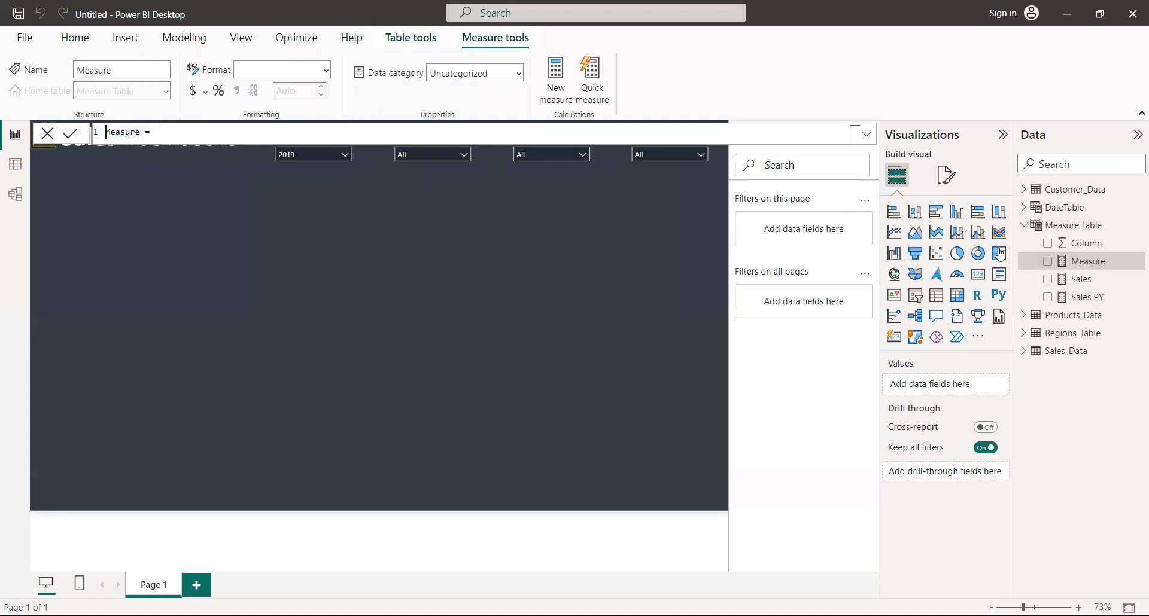
pyautogui.click(141, 132)
pyautogui.press('BackSpace')
pyautogui.press('BackSpace')
pyautogui.press('BackSpace')
pyautogui.press('BackSpace')
pyautogui.press('BackSpace')
pyautogui.press('BackSpace')
pyautogui.press('BackSpace')
pyautogui.write('S')
pyautogui.write('ales vs PY')
# Define Sales vs PY as the [Sales] measure minus the [Sales PY] measure and commit the formula
pyautogui.press('Right')
pyautogui.press('Right')
pyautogui.write('[')
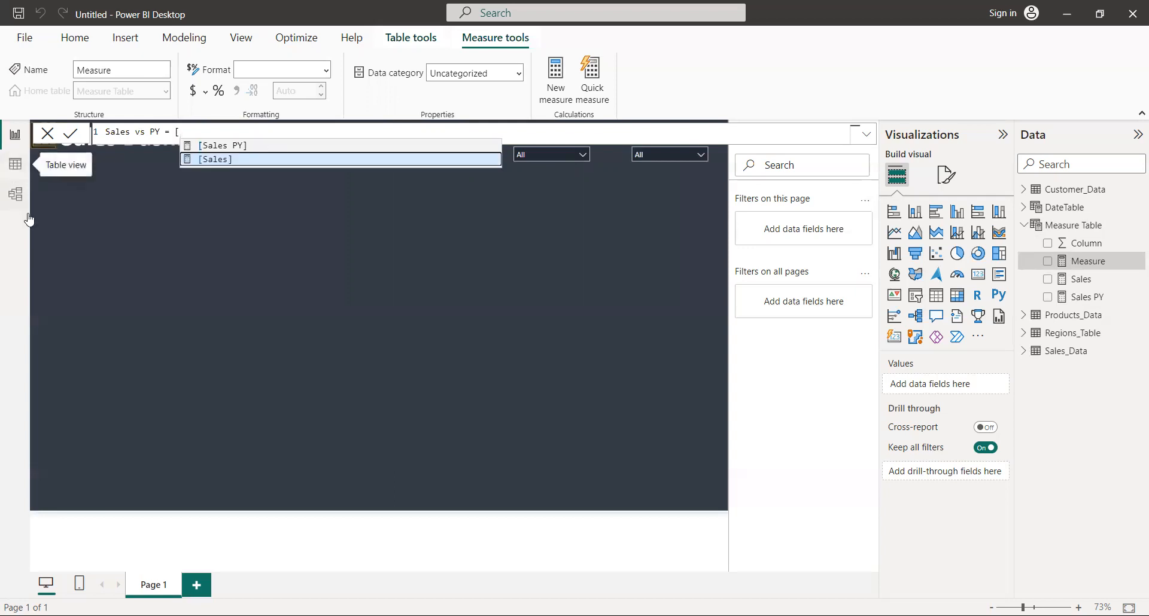
pyautogui.click(207, 160)
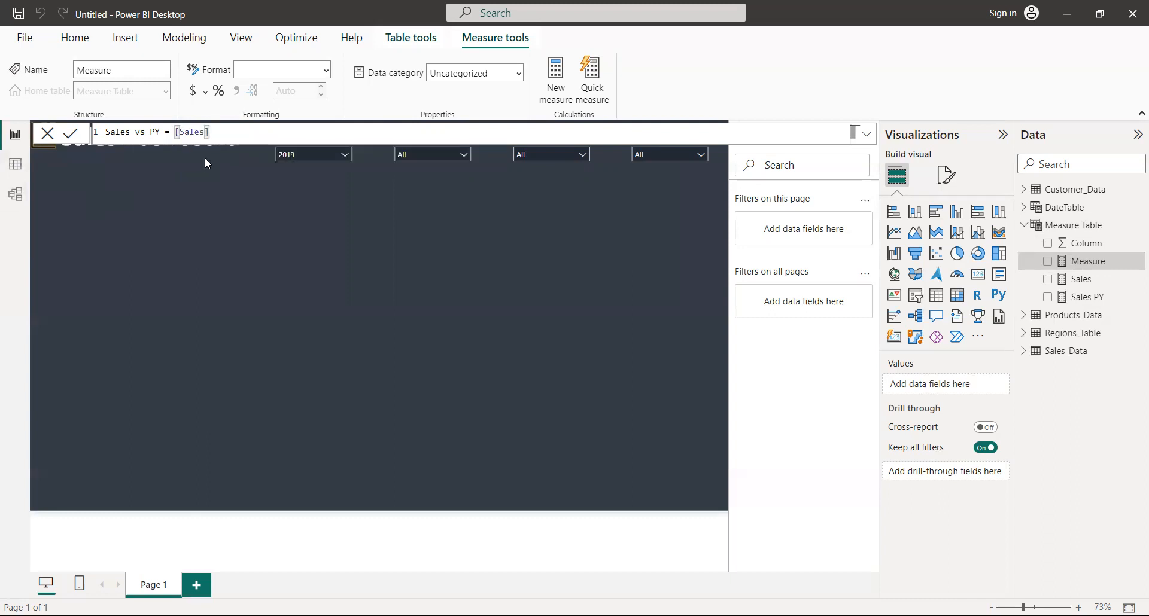
pyautogui.write('-[')
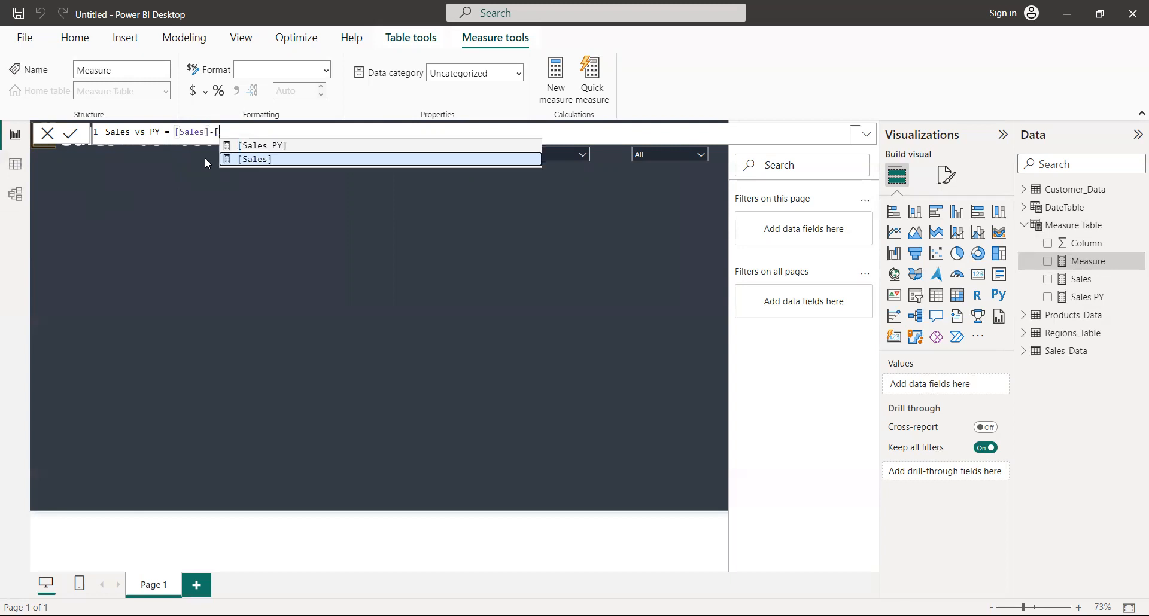
pyautogui.click(277, 144)
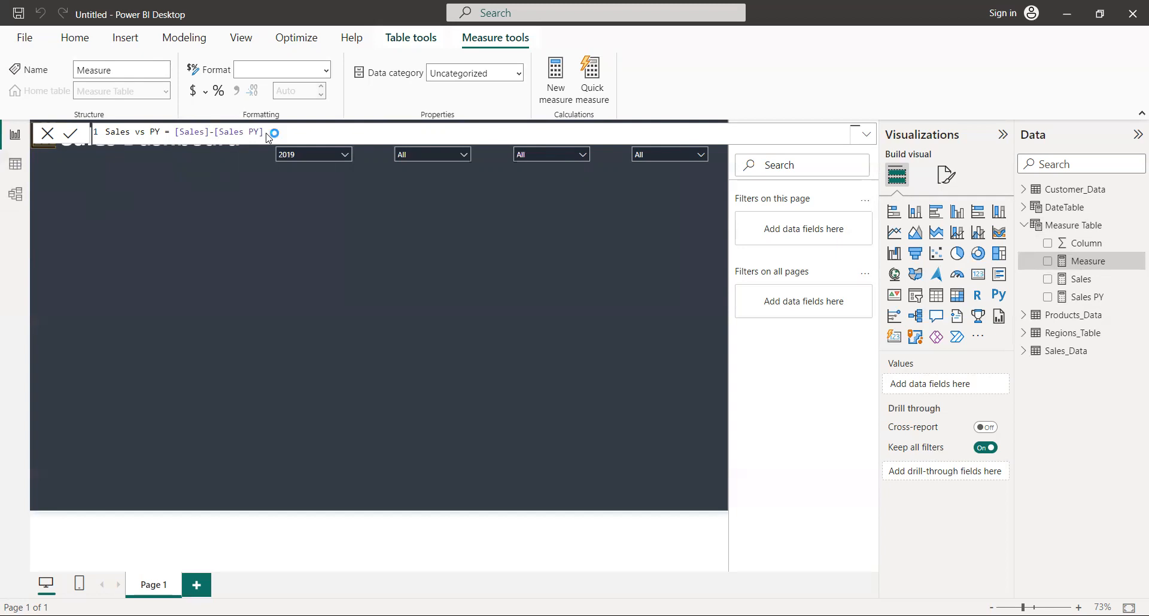
pyautogui.press('Return')
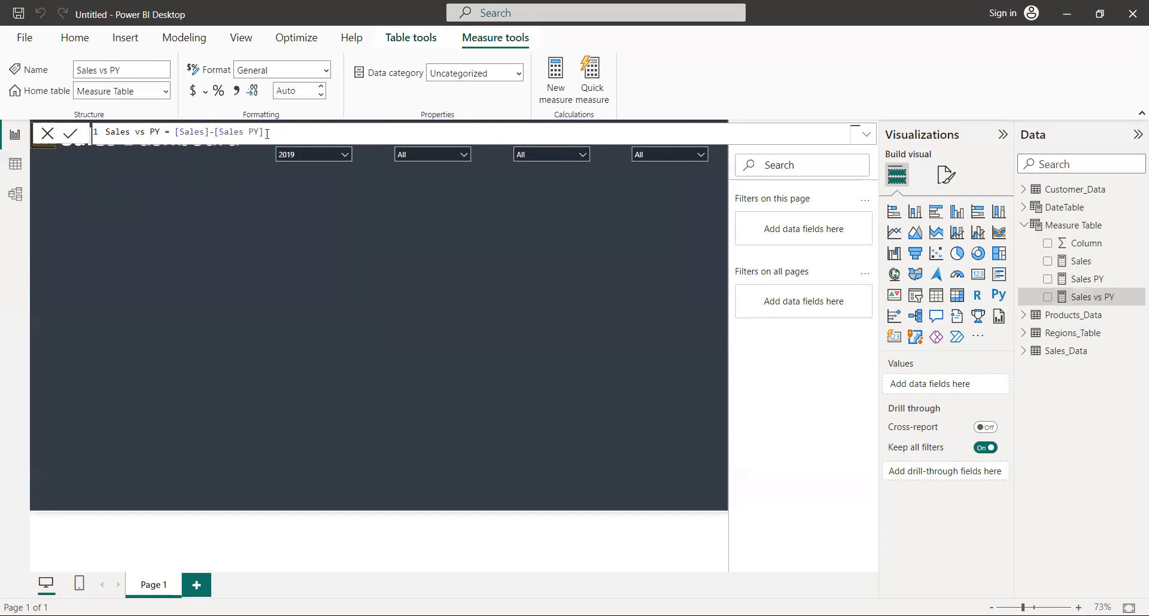
# Add a fourth measure to Measure Table and name it Sales vs LY %
pyautogui.click(1081, 225)
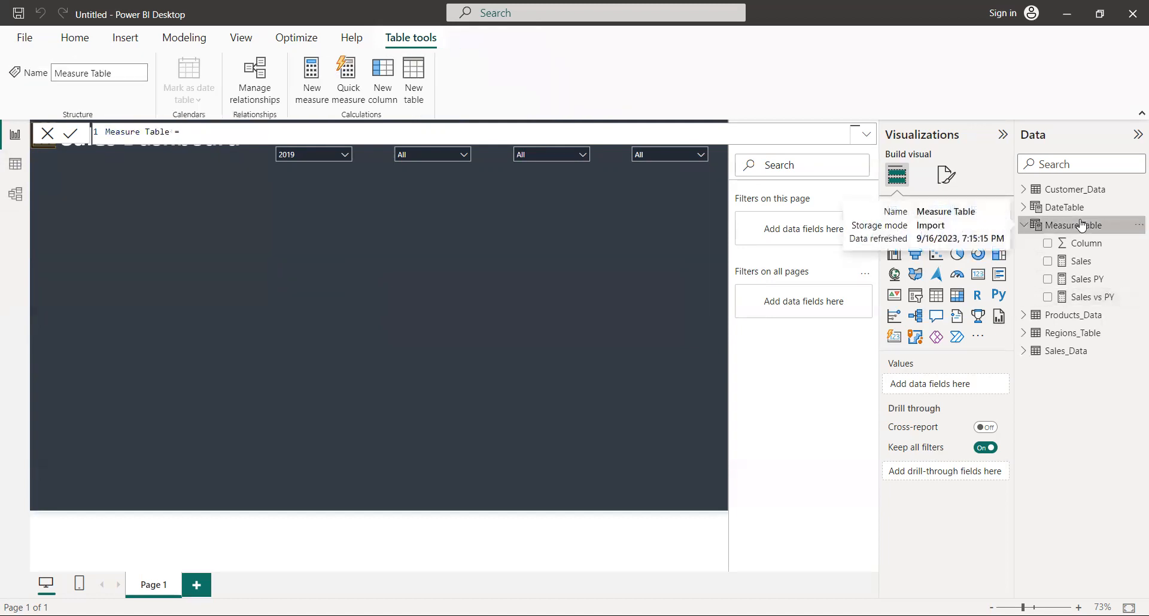
pyautogui.rightClick(1081, 225)
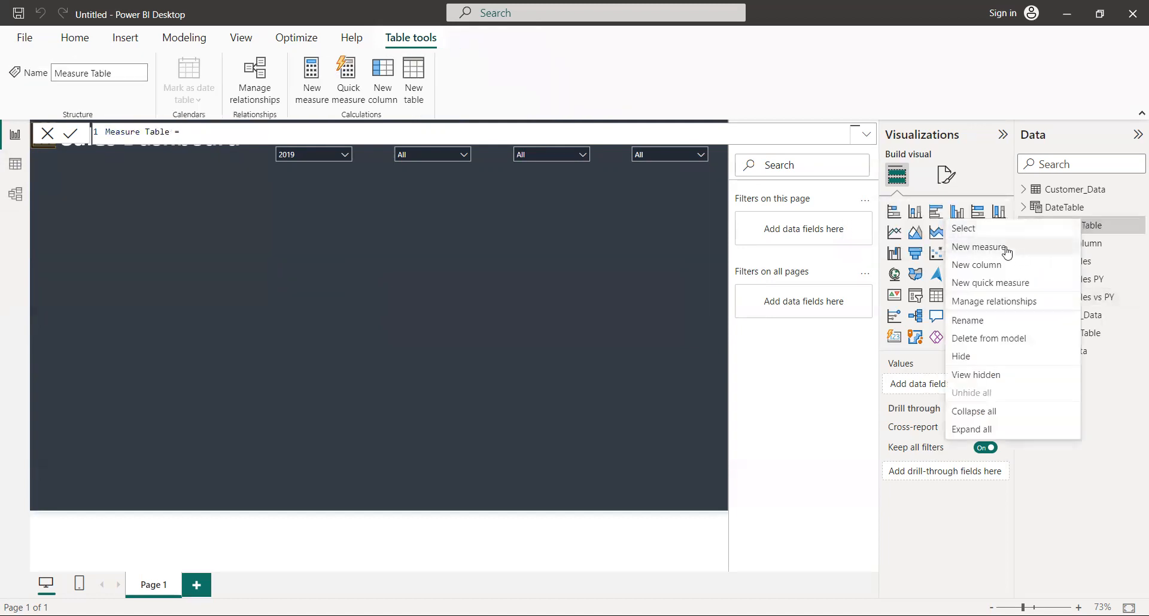
pyautogui.click(1007, 252)
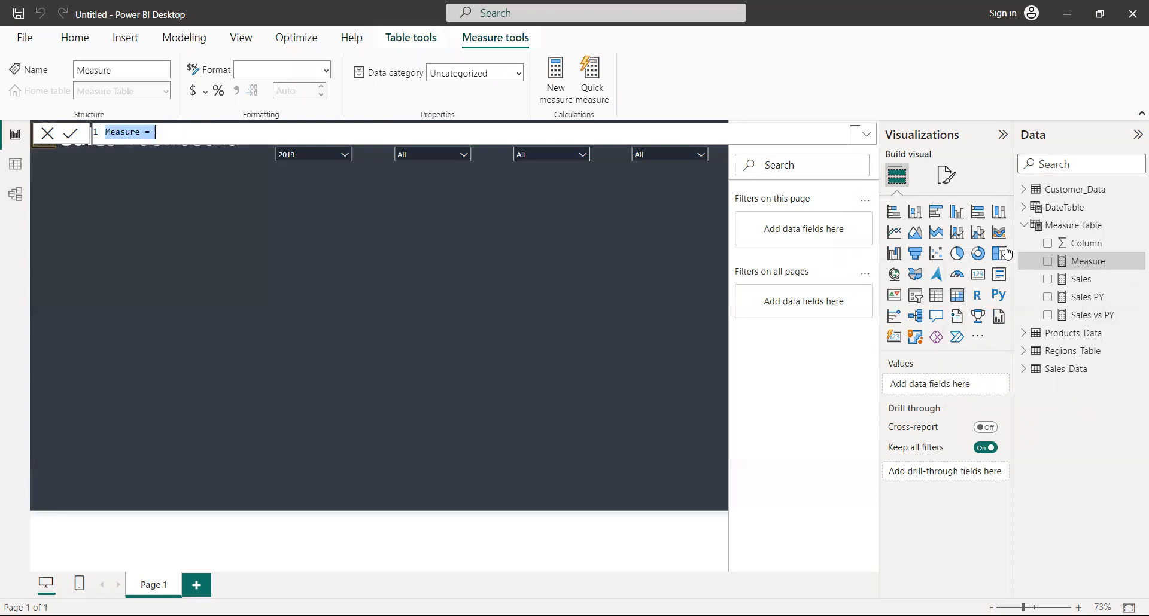
pyautogui.press('Left')
pyautogui.press('Right')
pyautogui.press('Right')
pyautogui.press('Right')
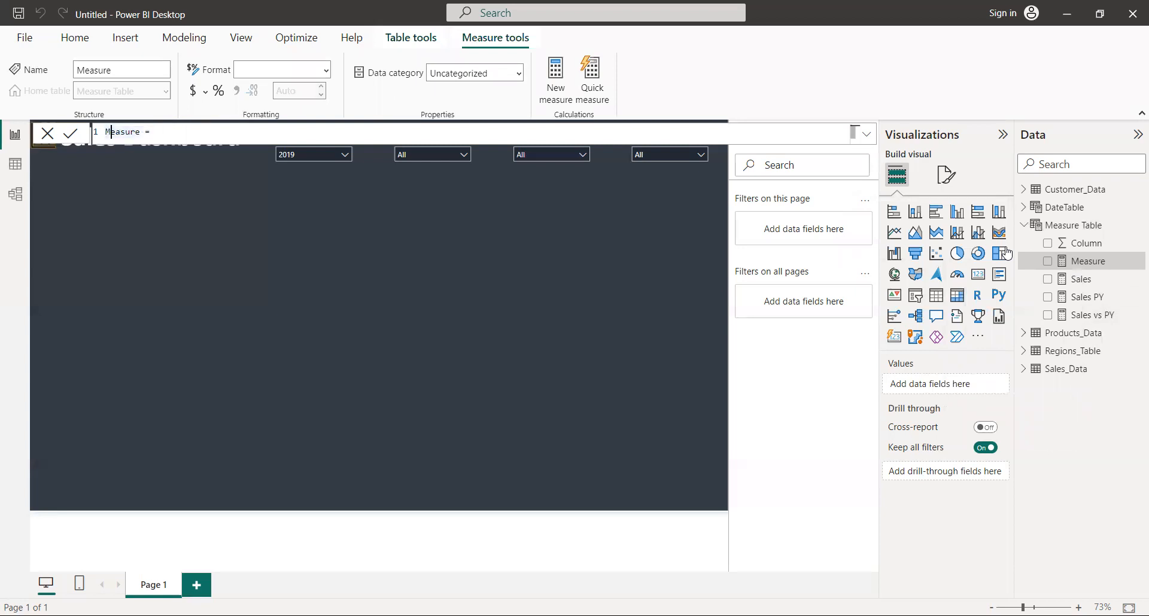
pyautogui.press('Right')
pyautogui.press('Right')
pyautogui.press('BackSpace')
pyautogui.press('BackSpace')
pyautogui.press('BackSpace')
pyautogui.press('BackSpace')
pyautogui.press('BackSpace')
pyautogui.press('BackSpace')
pyautogui.press('BackSpace')
pyautogui.write('Sales vs LY %')
# Define Sales vs LY % as [Sales vs PY] divided by [Sales] and commit the formula
pyautogui.press('End')
pyautogui.write('[')
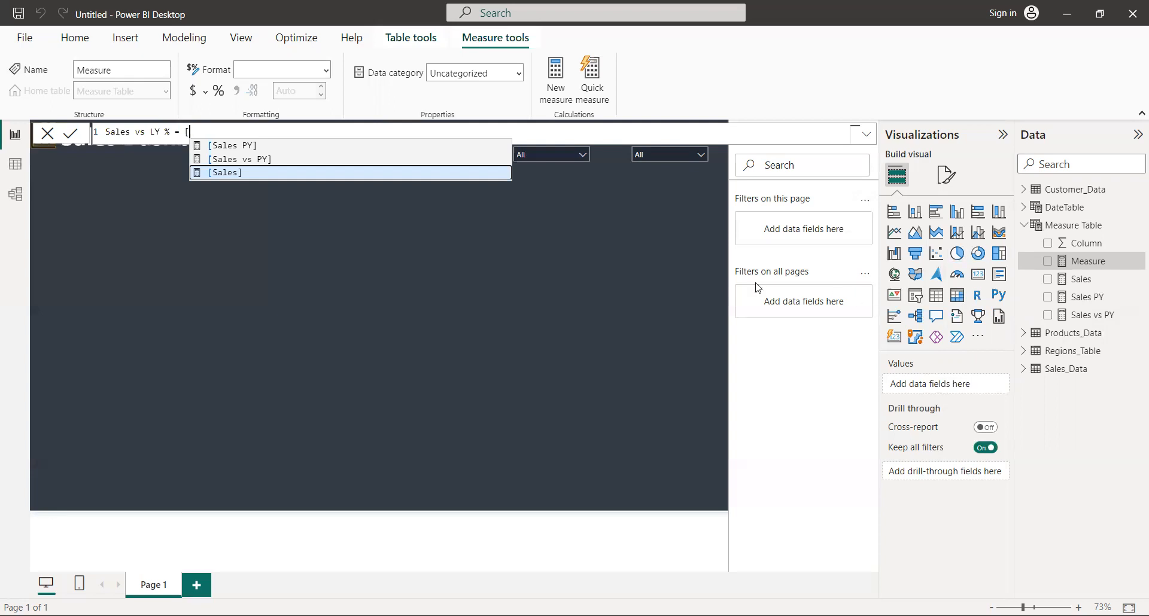
pyautogui.click(264, 157)
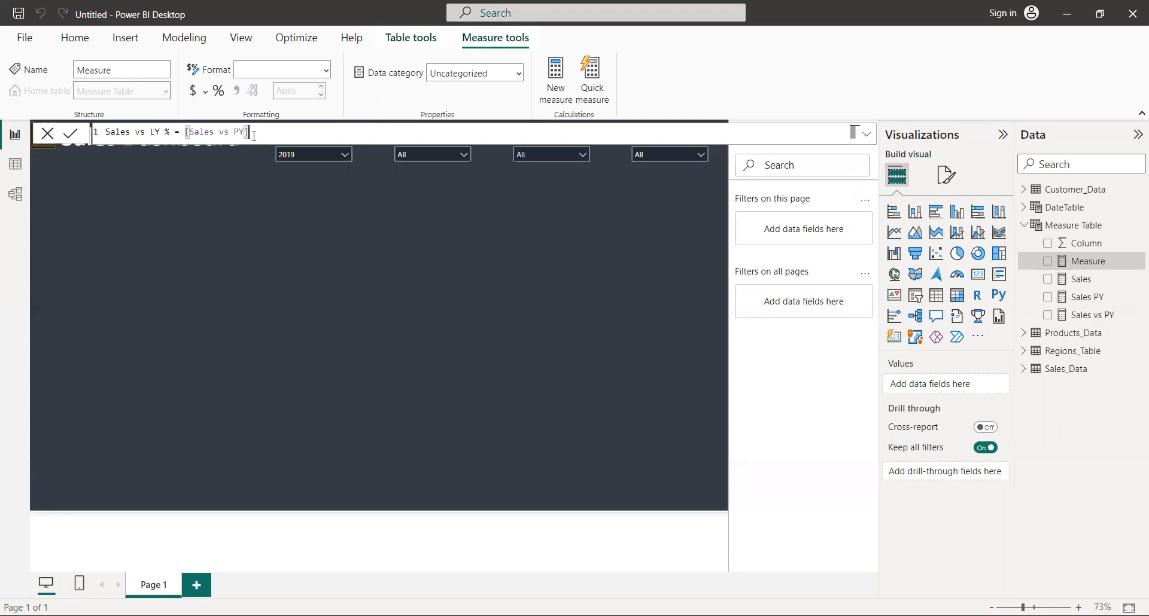
pyautogui.write('/[')
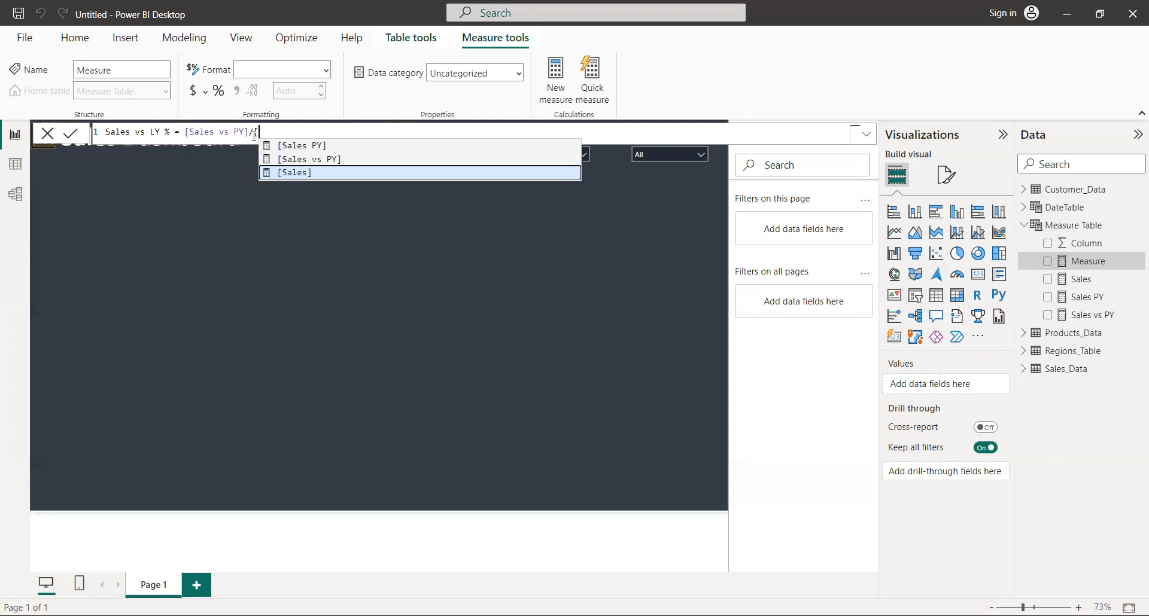
pyautogui.press('Tab')
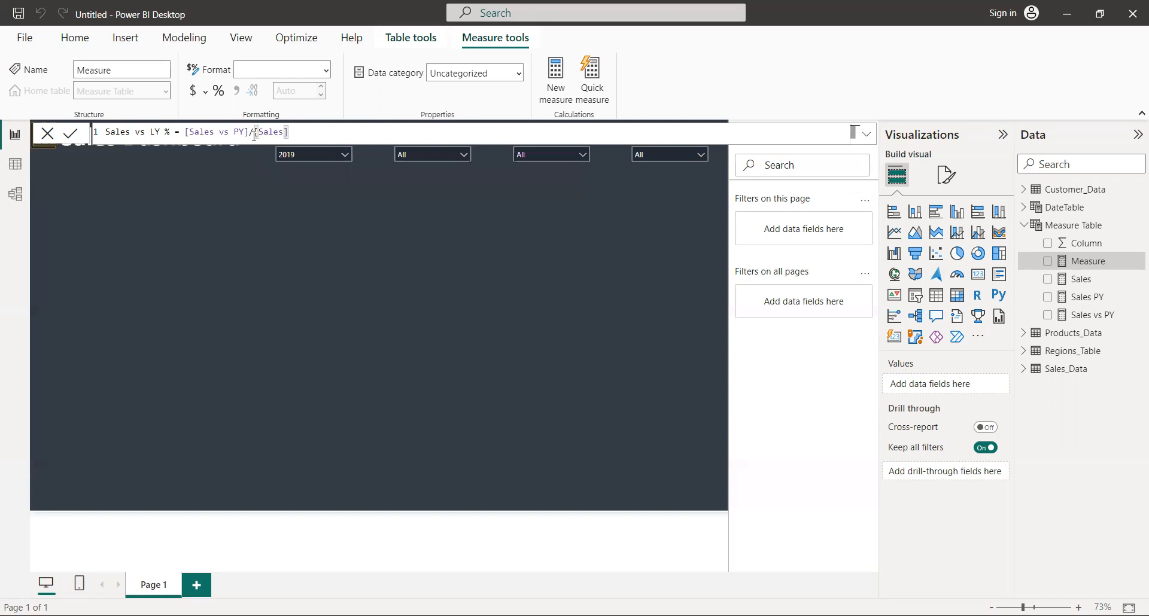
pyautogui.press('Return')
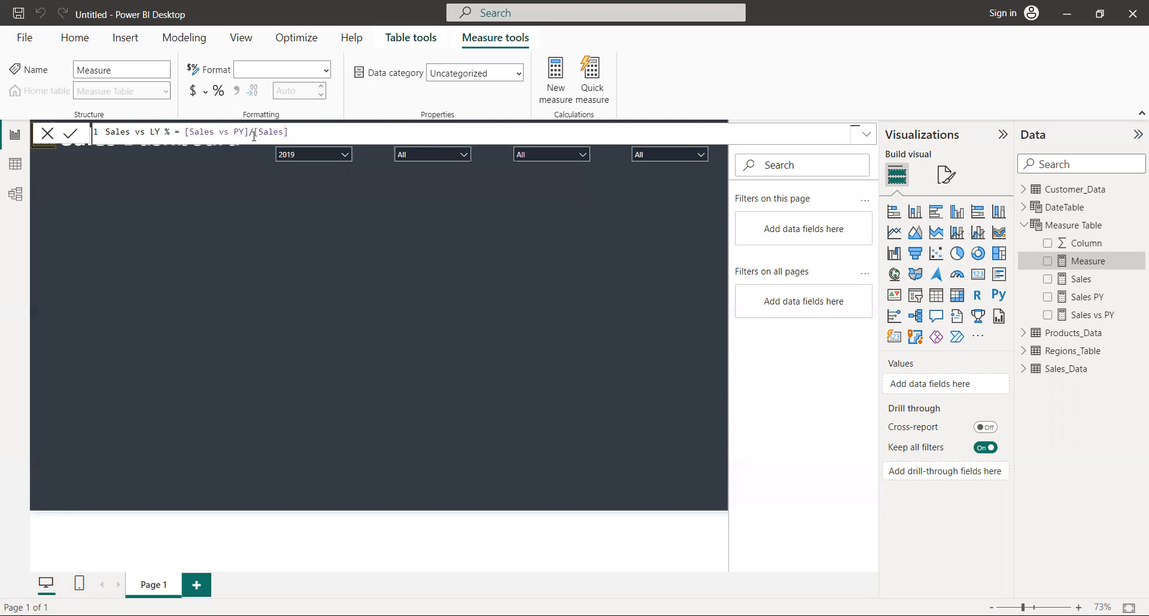